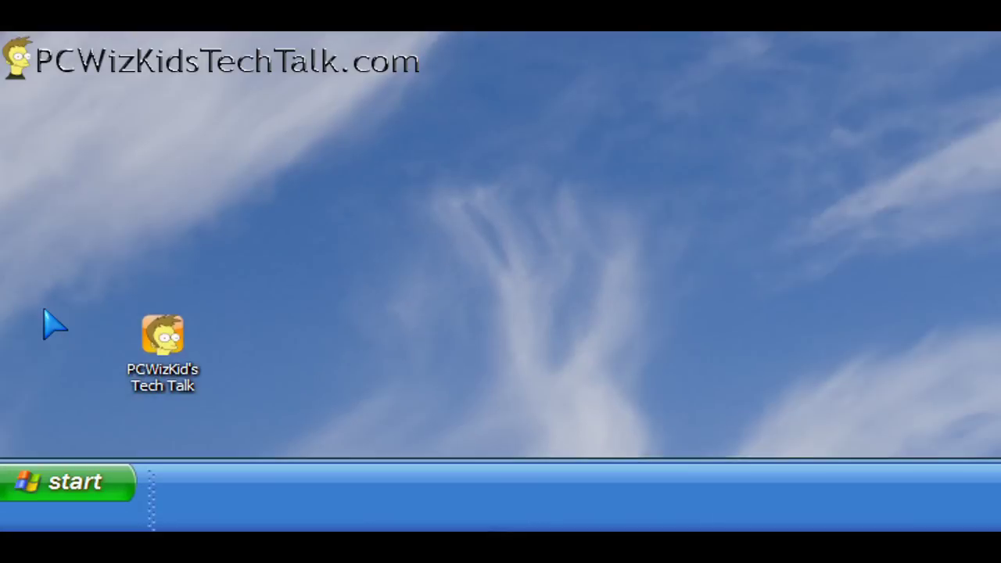
# - Review the Start menu and its classic customization options, closing everything without changes
pyautogui.click(61, 488)
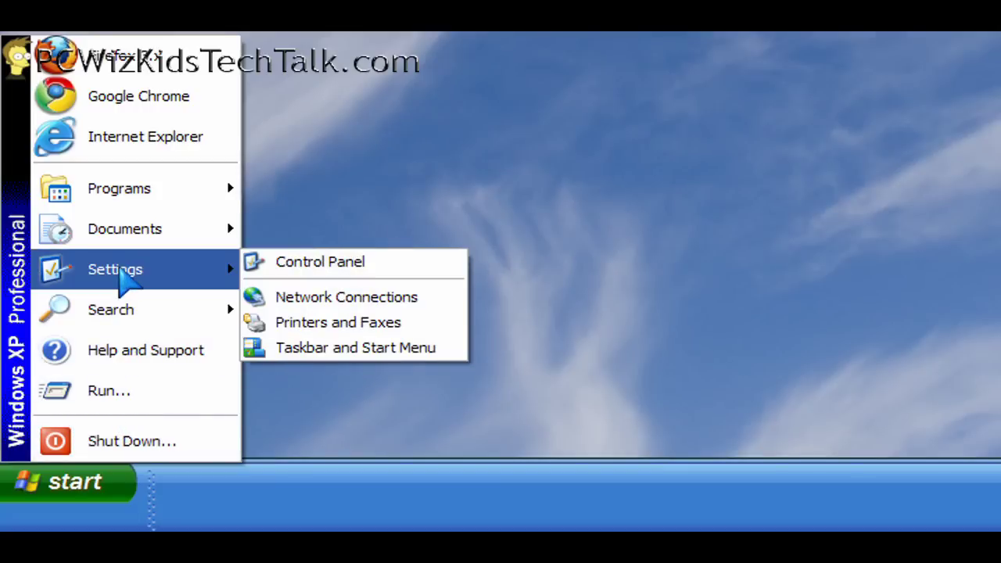
pyautogui.moveTo(127, 244)
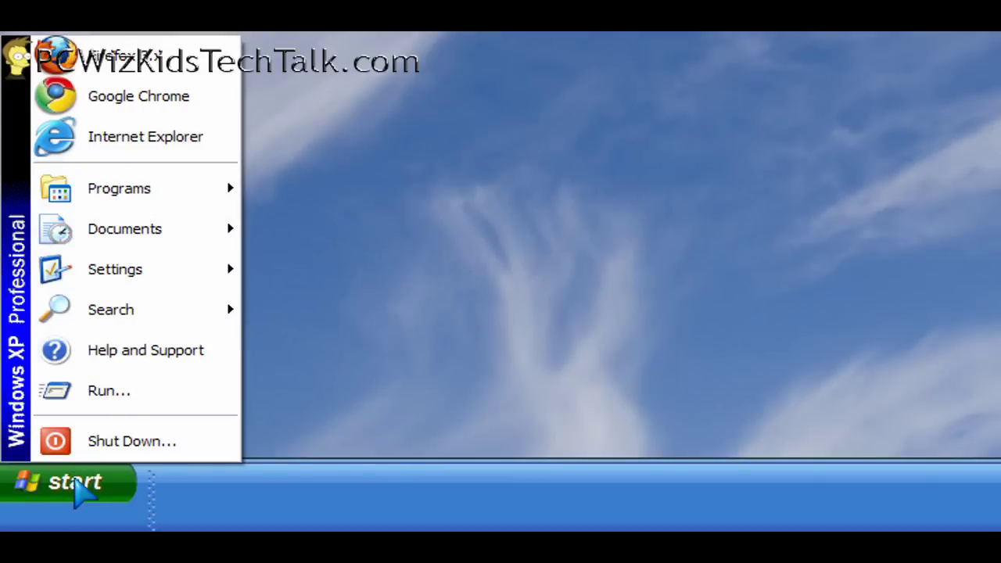
pyautogui.click(77, 484)
pyautogui.rightClick(78, 490)
pyautogui.click(141, 410)
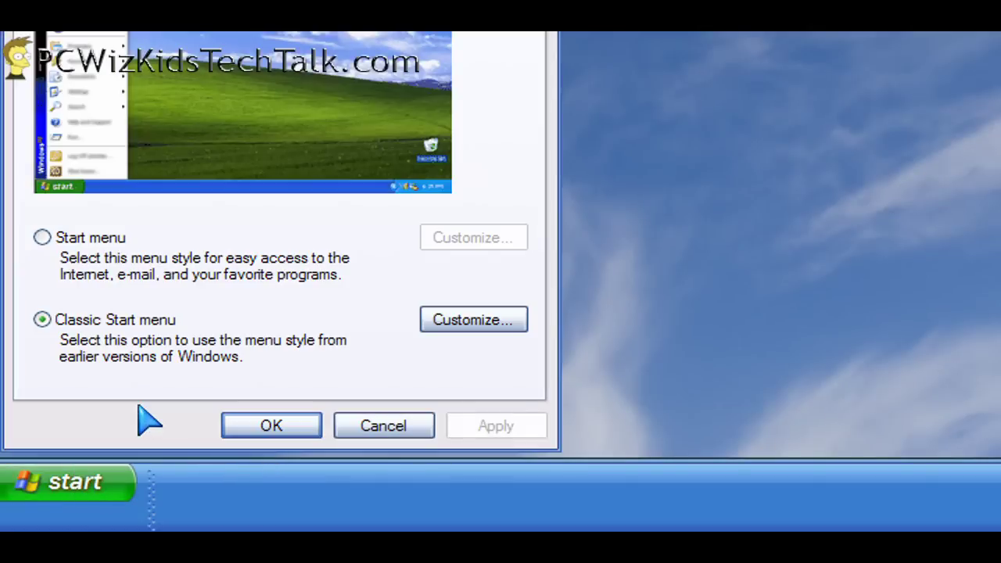
pyautogui.click(450, 327)
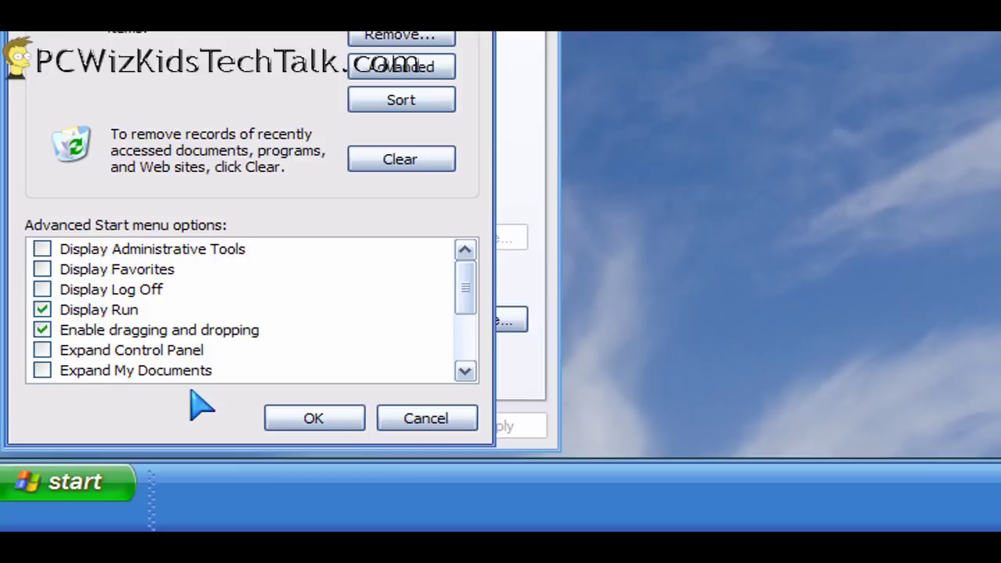
pyautogui.click(414, 420)
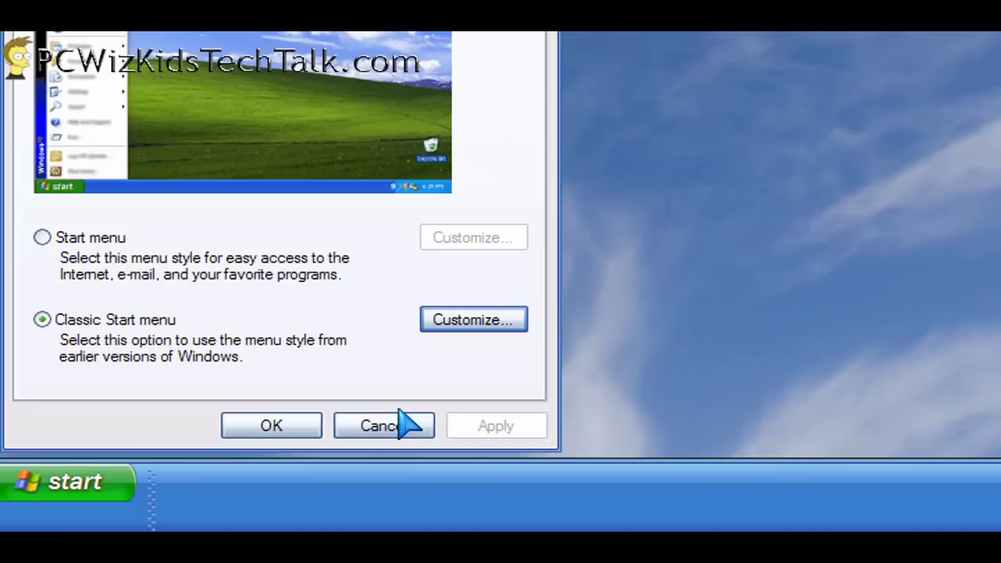
pyautogui.click(363, 430)
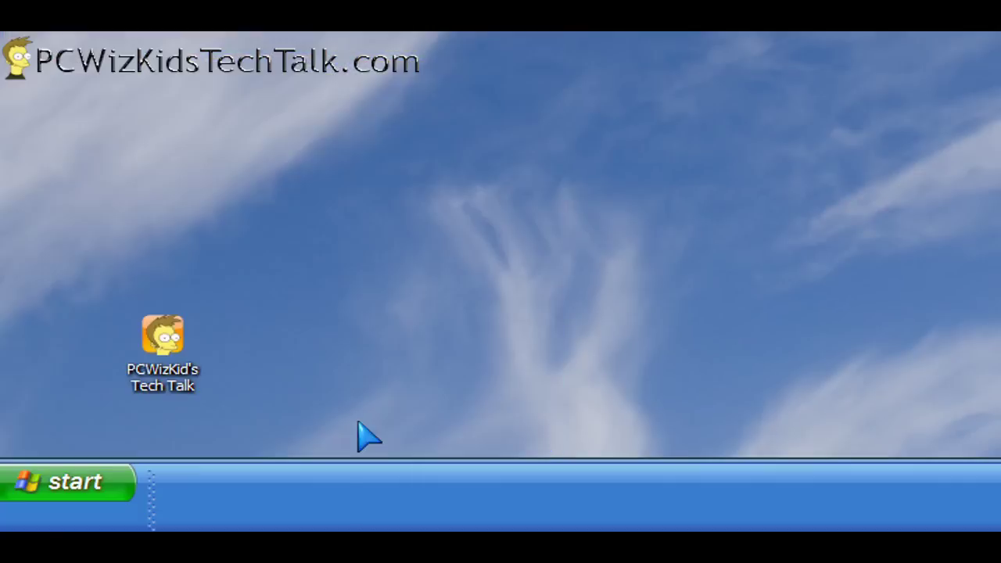
# - Launch the Group Policy Editor by running gpedit.msc from the Run prompt
pyautogui.click(62, 478)
pyautogui.click(86, 395)
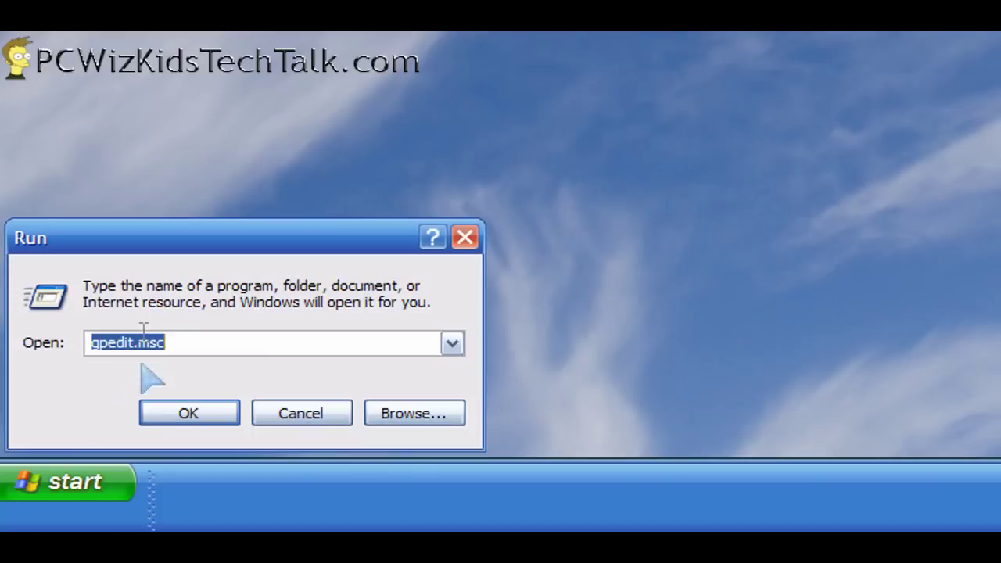
pyautogui.click(169, 342)
pyautogui.moveTo(169, 343); pyautogui.dragTo(80, 351)
pyautogui.click(194, 355)
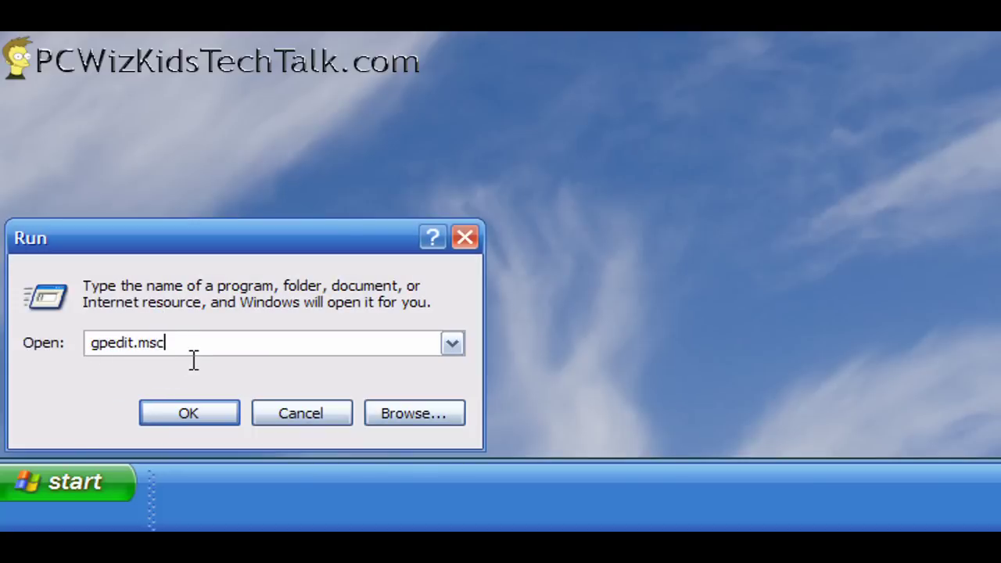
pyautogui.click(186, 413)
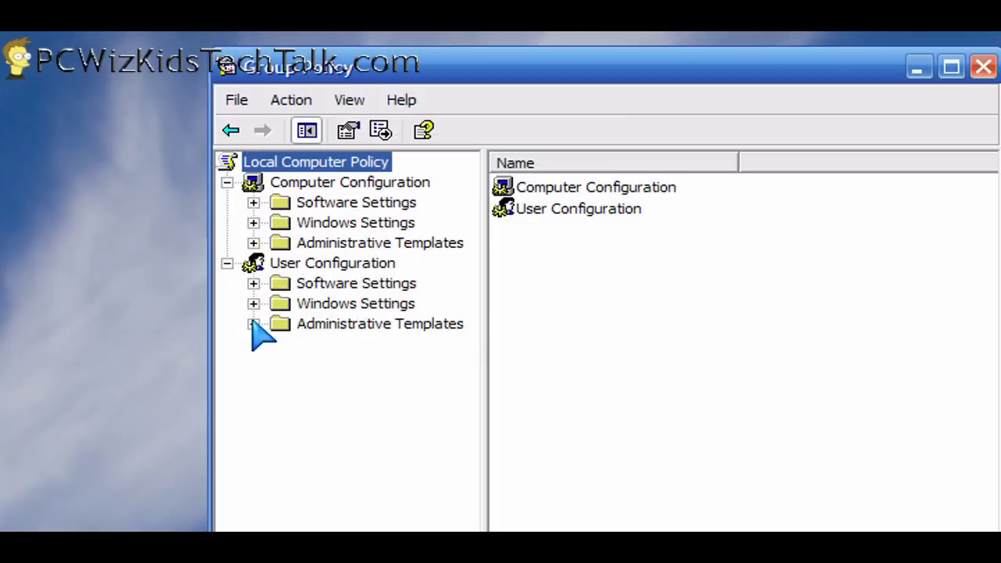
# - Go to User Configuration > Administrative Templates > Start Menu and Taskbar and select the Shut Down removal policy
pyautogui.click(220, 364)
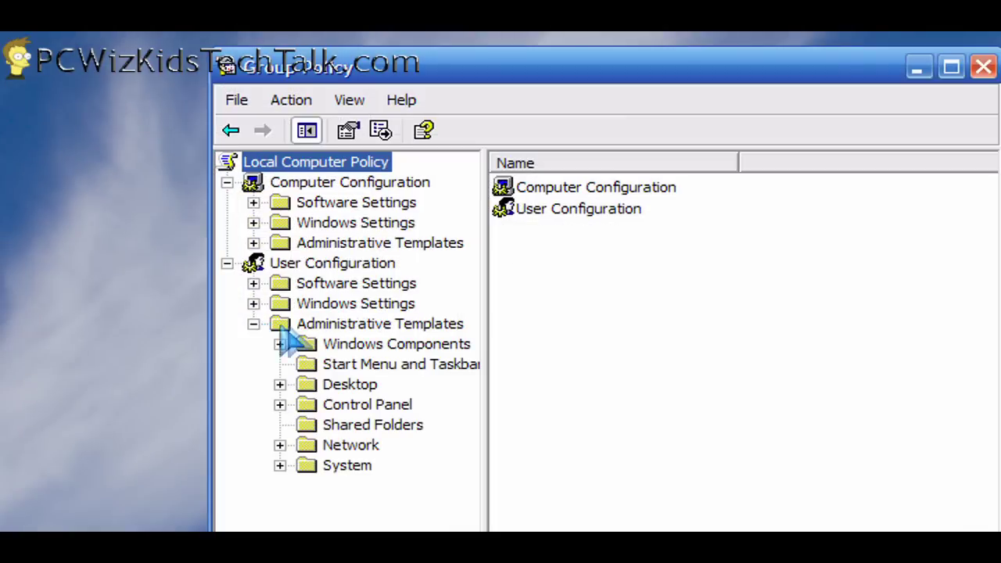
pyautogui.click(381, 367)
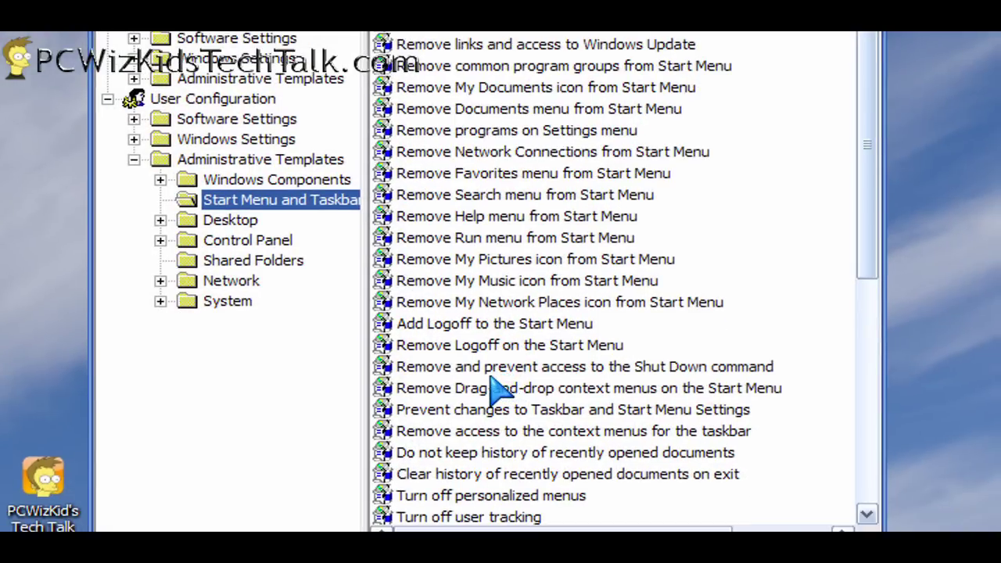
pyautogui.click(490, 374)
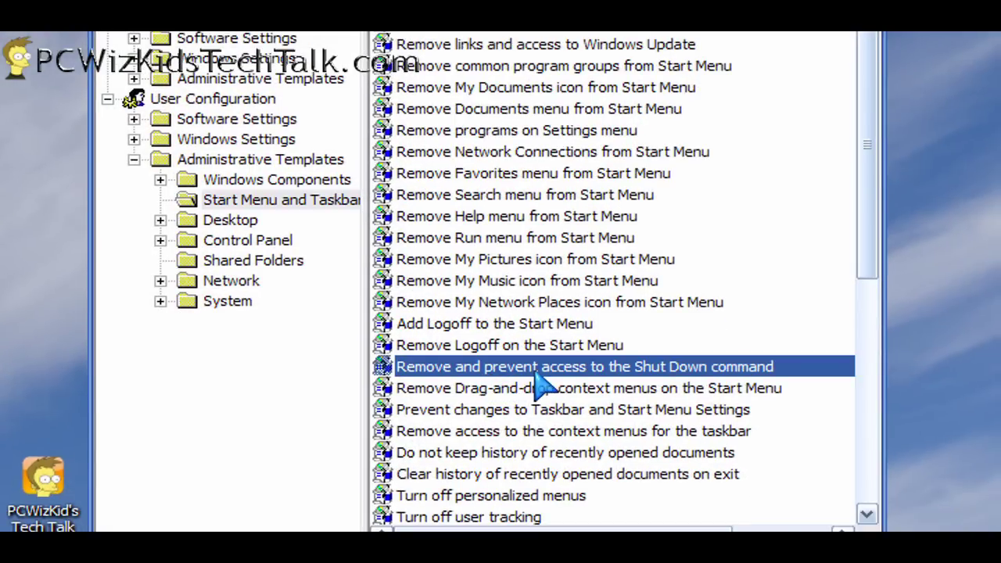
# - Enable and apply the policy that removes Shut Down from the Start menu
pyautogui.doubleClick(537, 369)
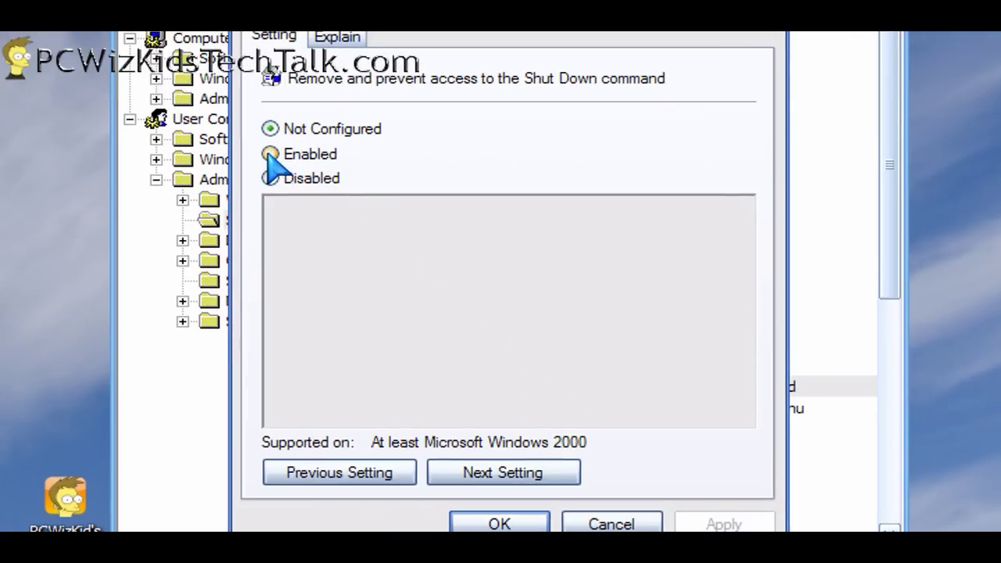
pyautogui.click(270, 154)
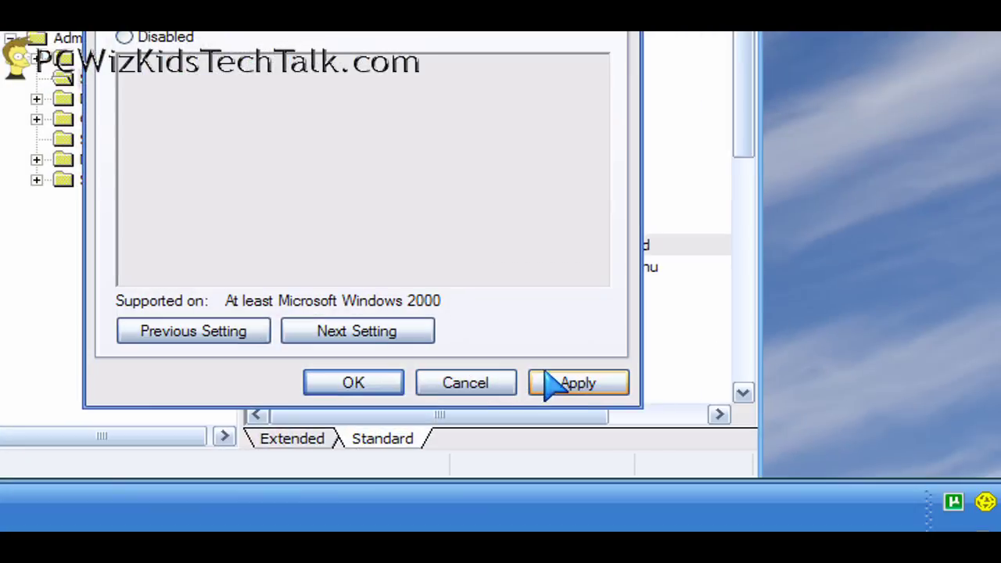
pyautogui.click(549, 380)
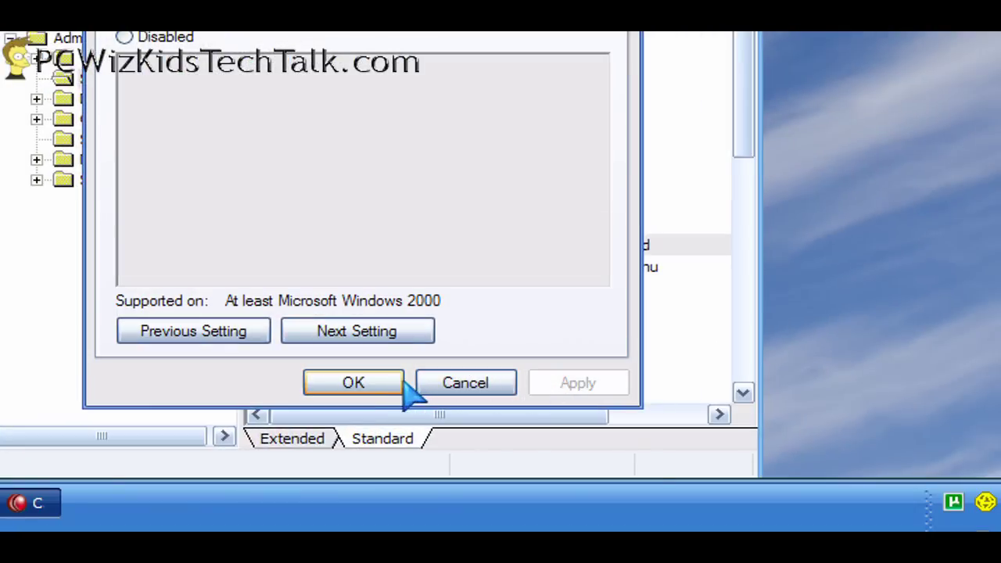
pyautogui.click(353, 383)
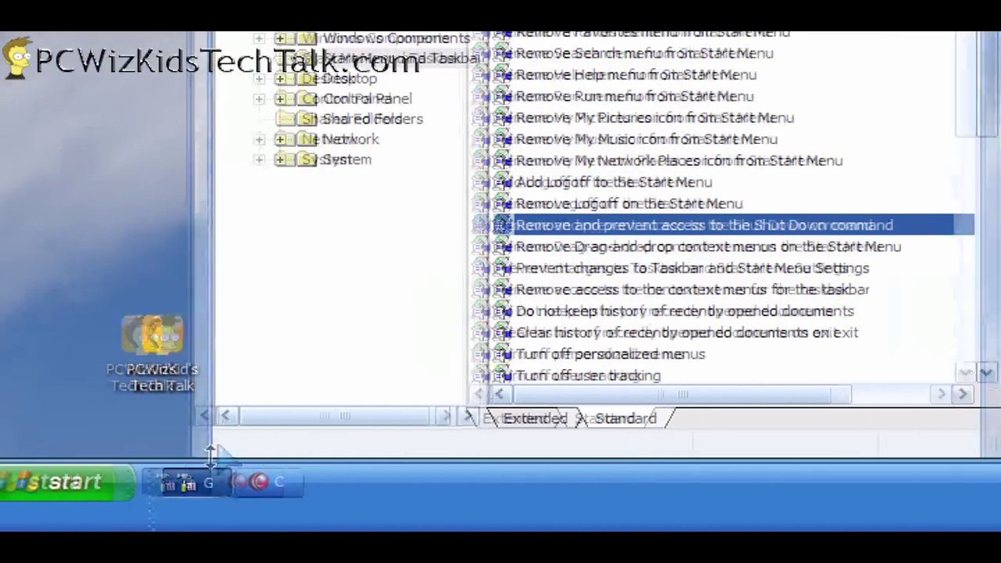
# - Check the Start menu to confirm Shut Down is no longer listed
pyautogui.click(105, 501)
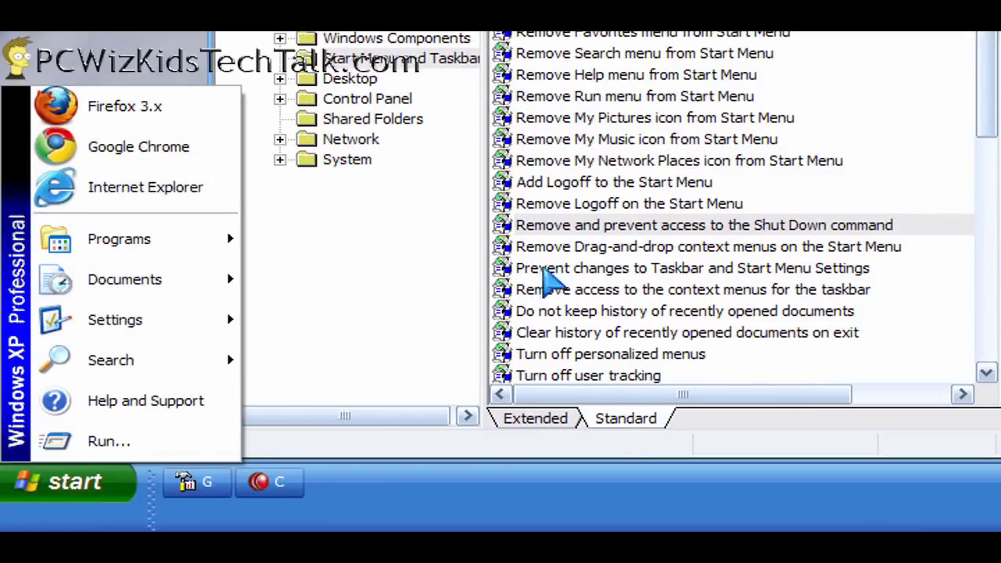
pyautogui.click(585, 228)
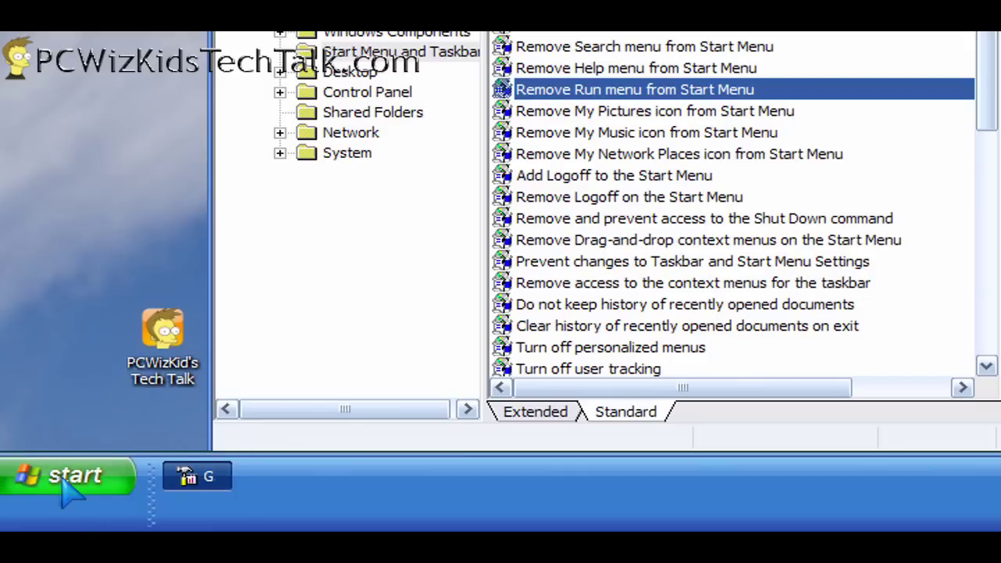
pyautogui.rightClick(44, 505)
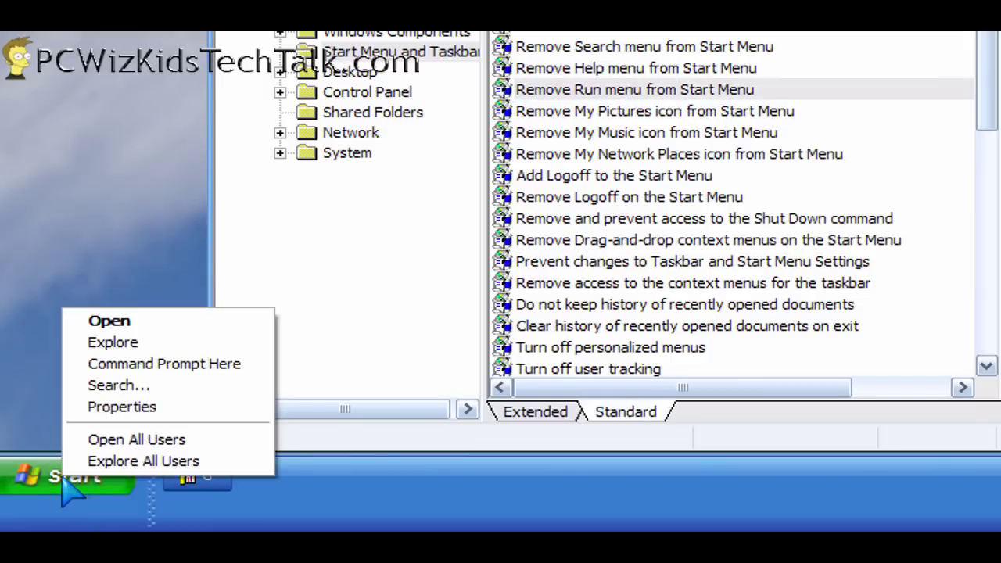
pyautogui.click(110, 409)
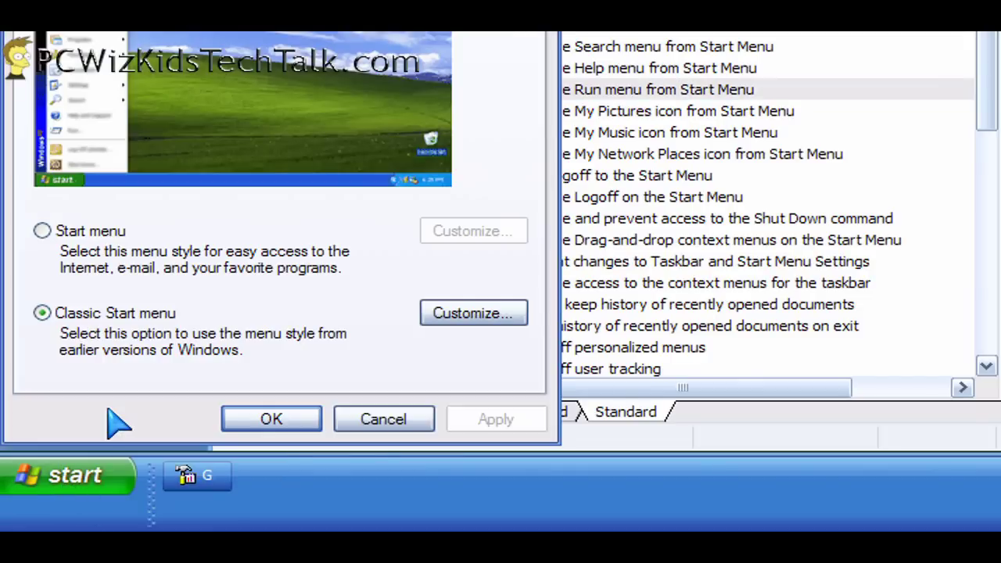
pyautogui.click(442, 317)
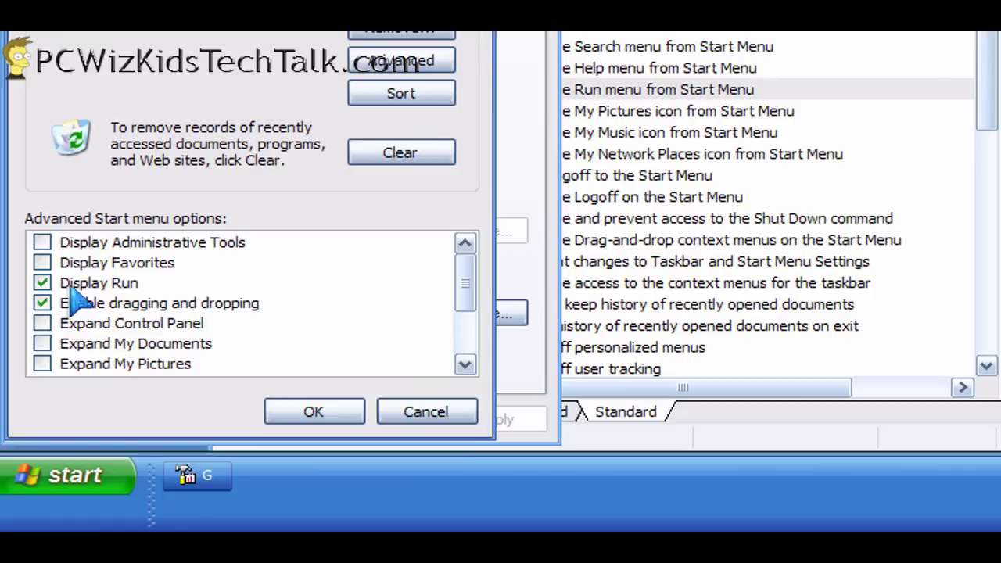
pyautogui.click(43, 283)
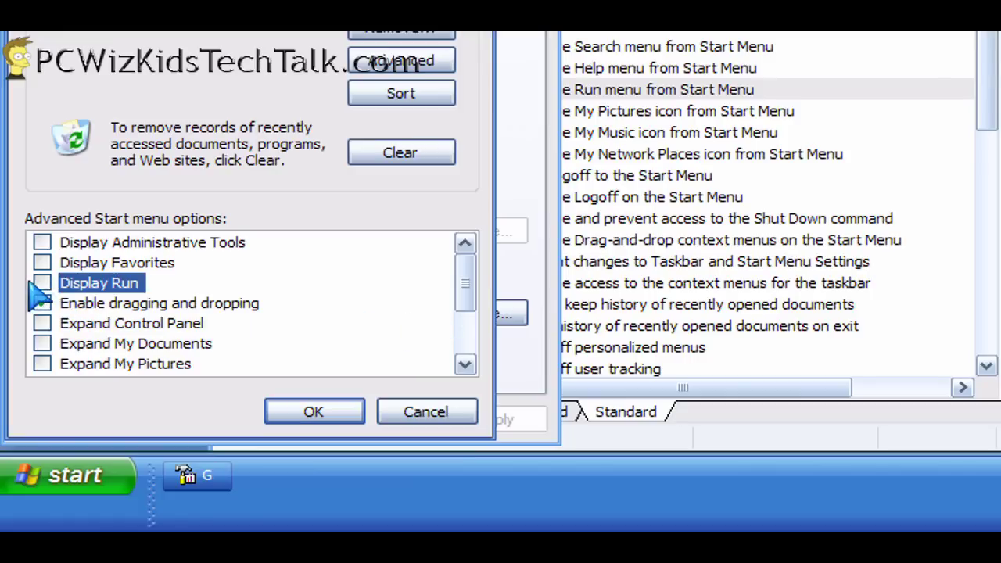
pyautogui.click(75, 477)
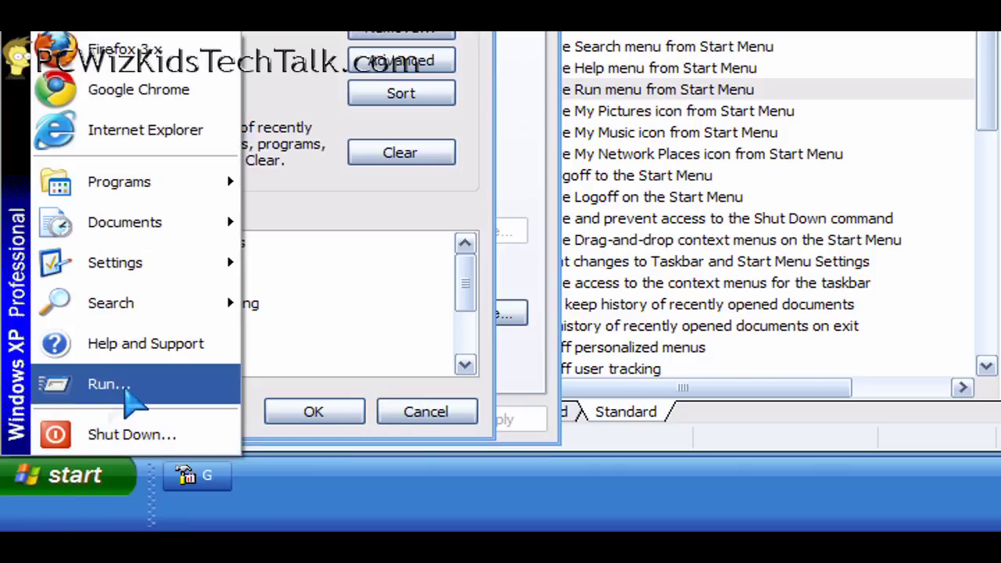
pyautogui.click(403, 412)
pyautogui.click(394, 420)
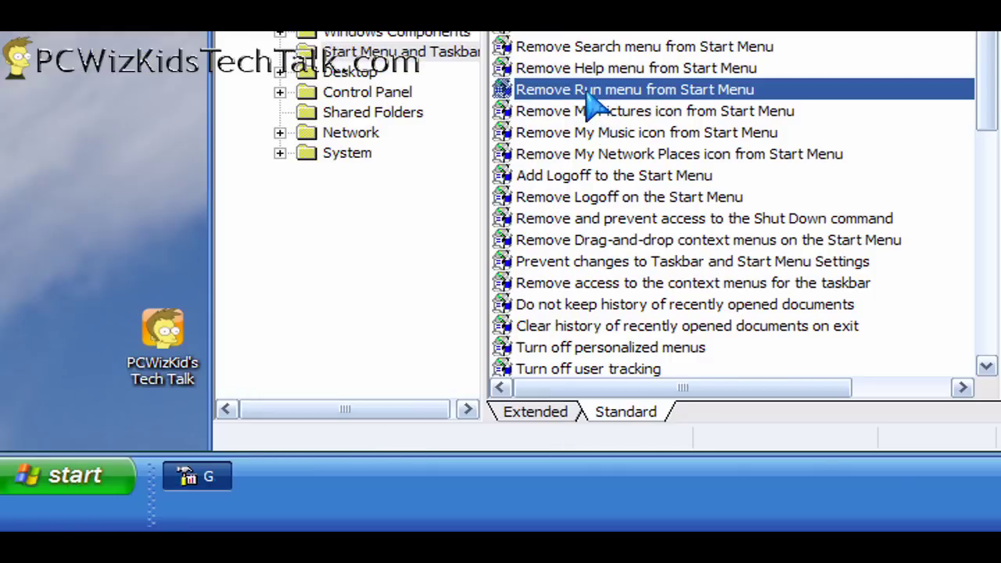
# - Set 'Remove Run menu from Start Menu' to Enabled, applying and confirming it
pyautogui.doubleClick(588, 91)
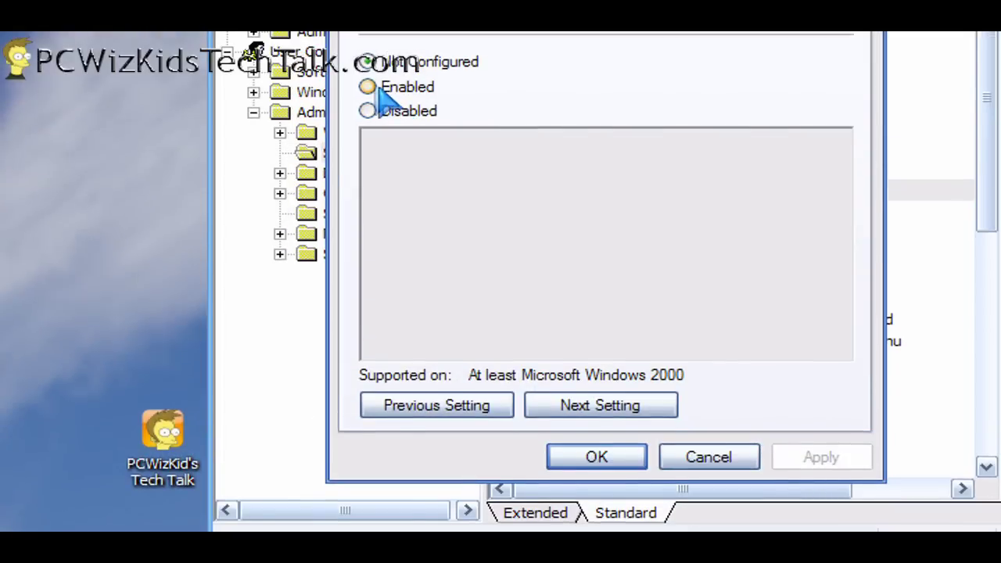
pyautogui.click(368, 87)
pyautogui.click(821, 457)
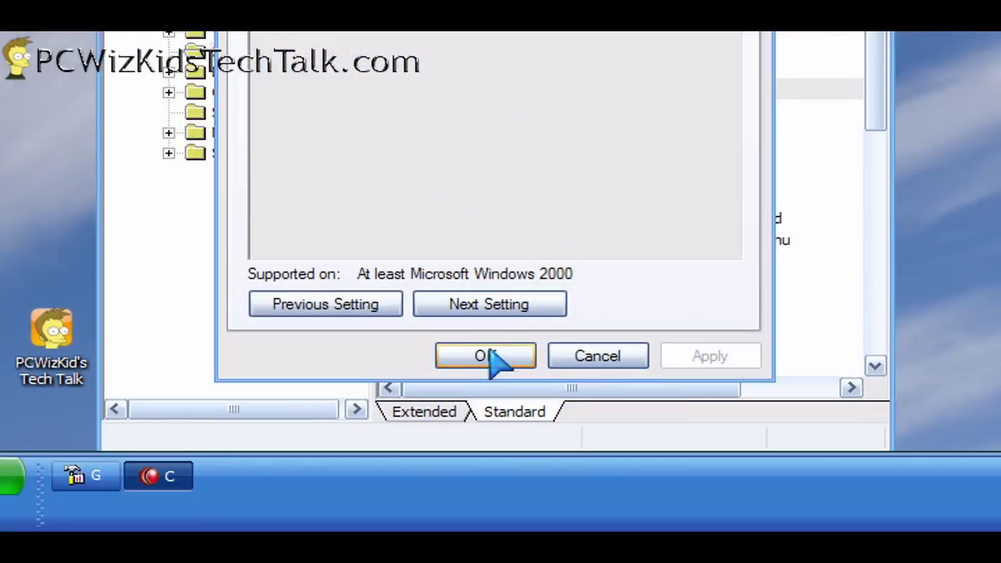
pyautogui.click(597, 457)
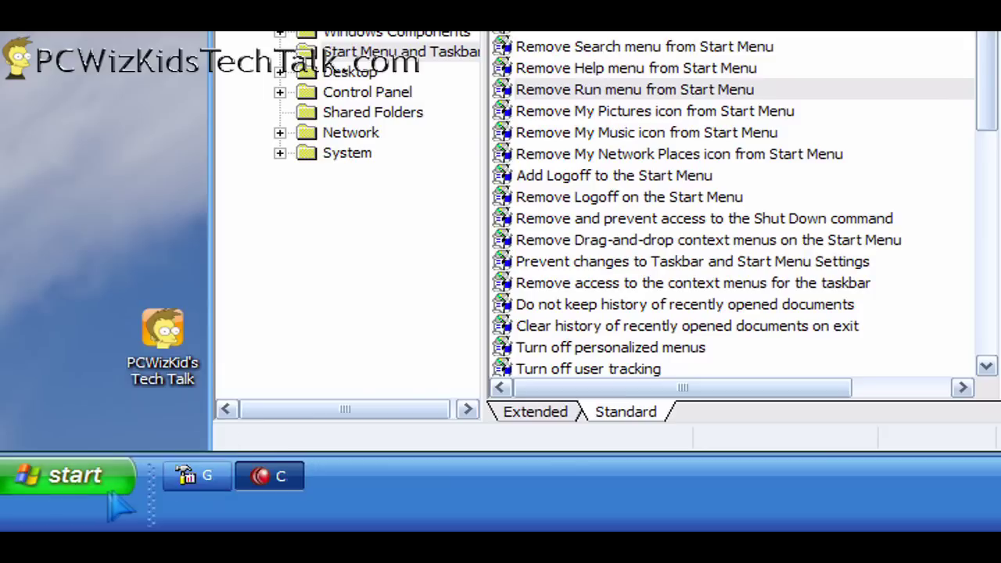
# - Verify in the Start menu and its classic customization options that Run is gone
pyautogui.click(94, 478)
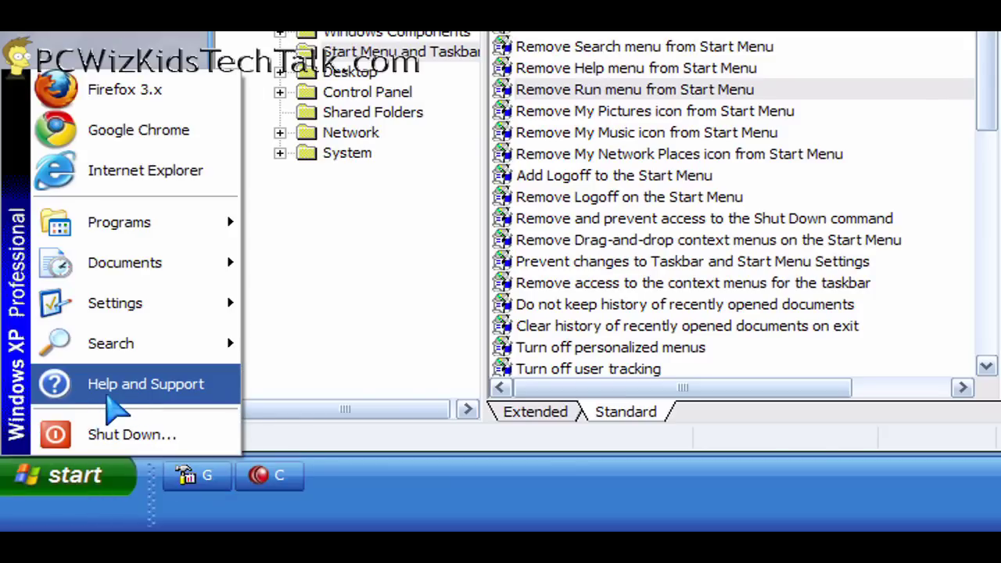
pyautogui.rightClick(86, 481)
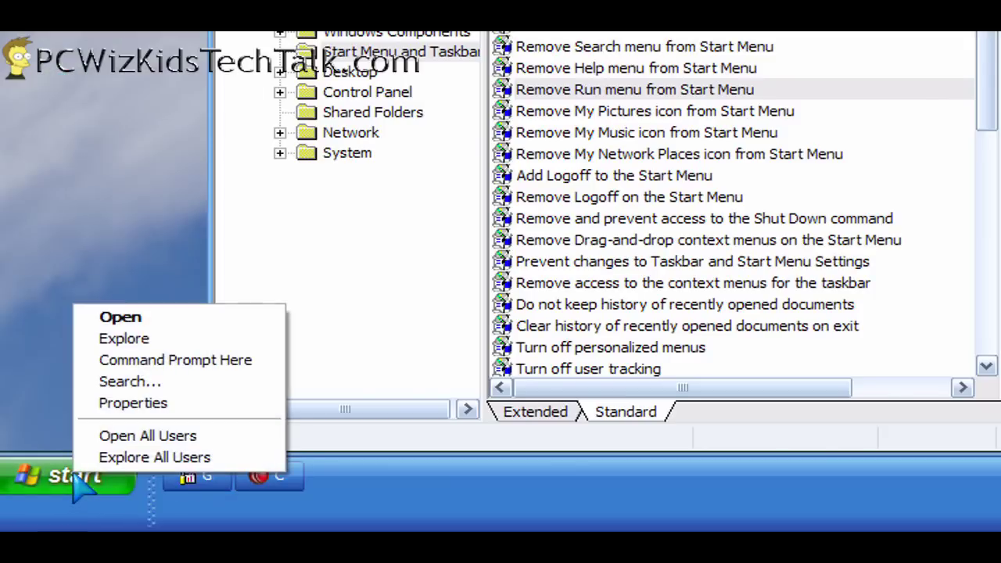
pyautogui.click(139, 405)
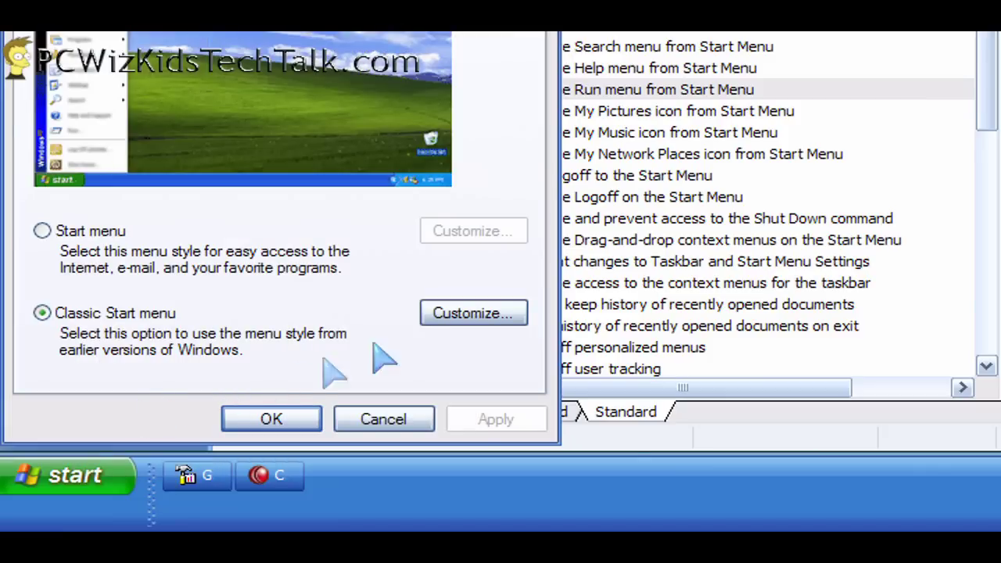
pyautogui.click(468, 314)
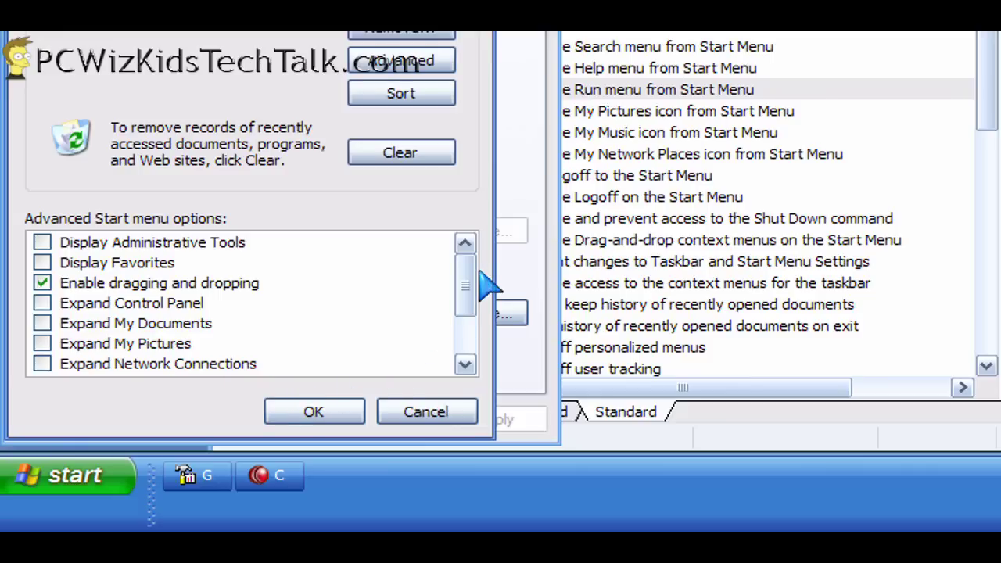
pyautogui.moveTo(464, 287); pyautogui.dragTo(463, 307)
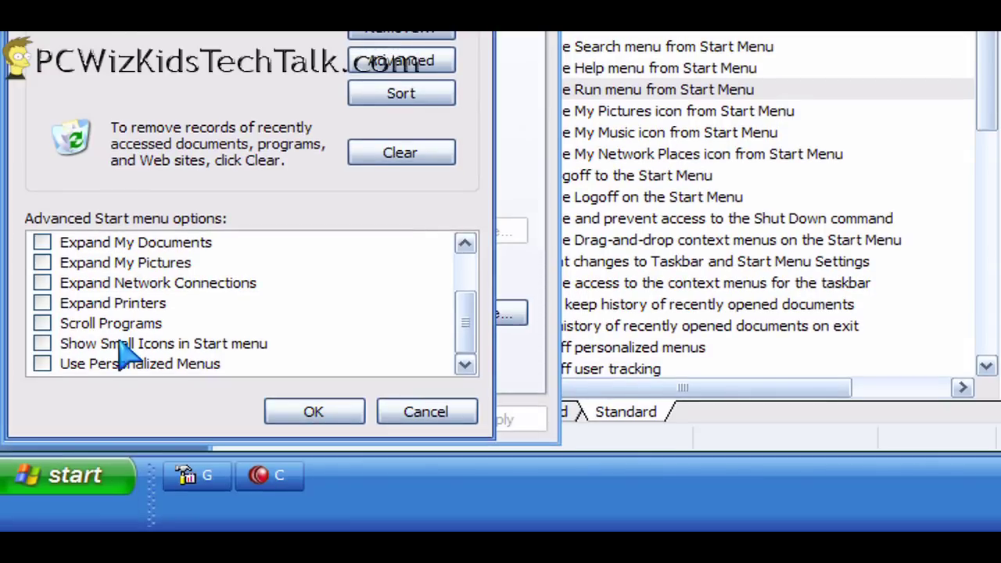
pyautogui.moveTo(460, 317); pyautogui.dragTo(461, 242)
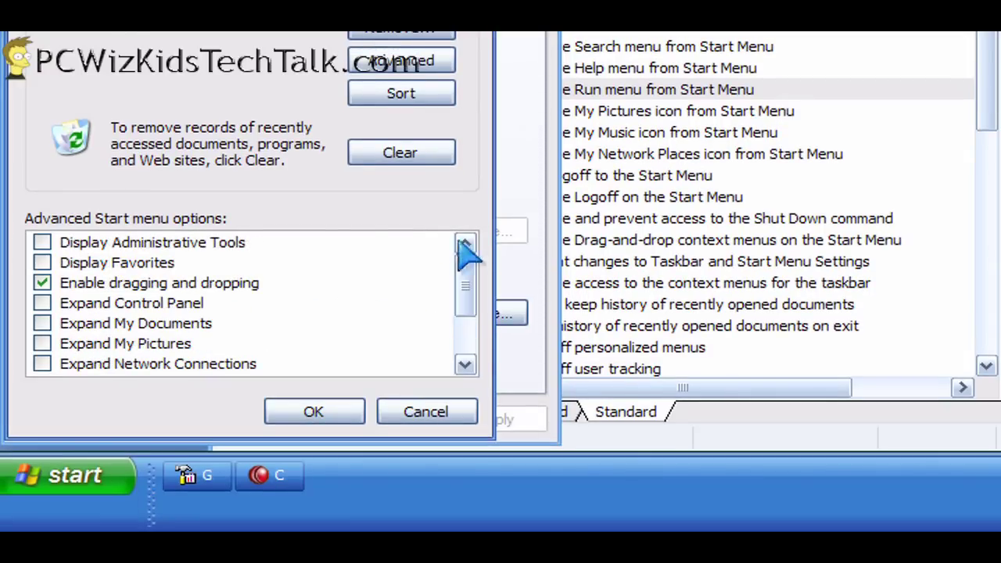
pyautogui.click(332, 414)
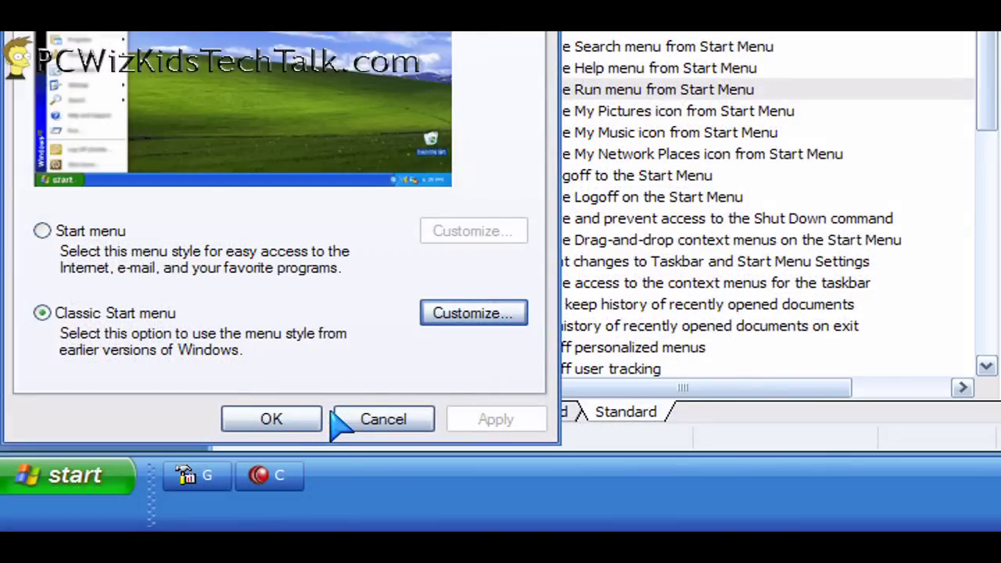
pyautogui.click(313, 421)
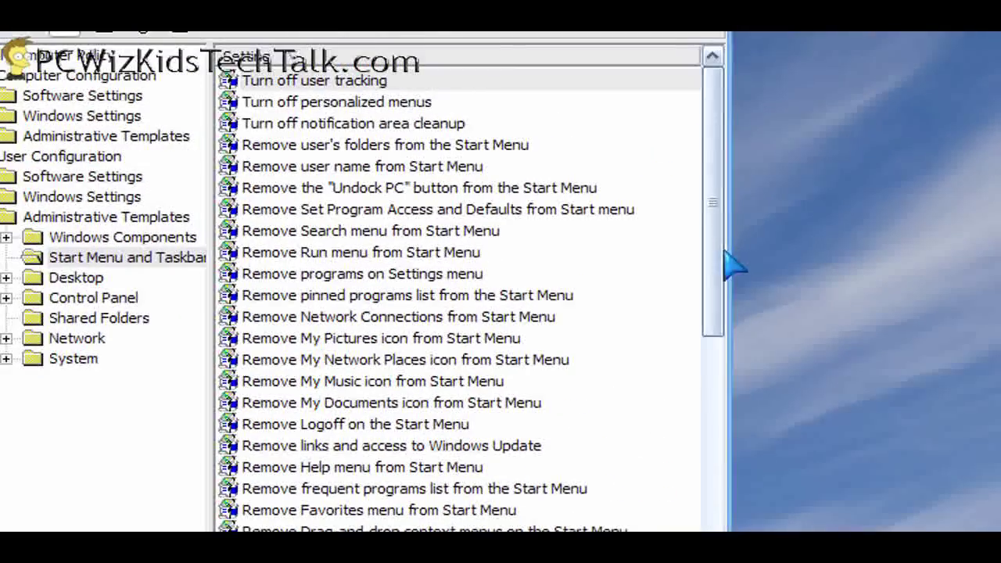
pyautogui.moveTo(848, 178); pyautogui.dragTo(848, 260)
pyautogui.moveTo(718, 342); pyautogui.dragTo(714, 517)
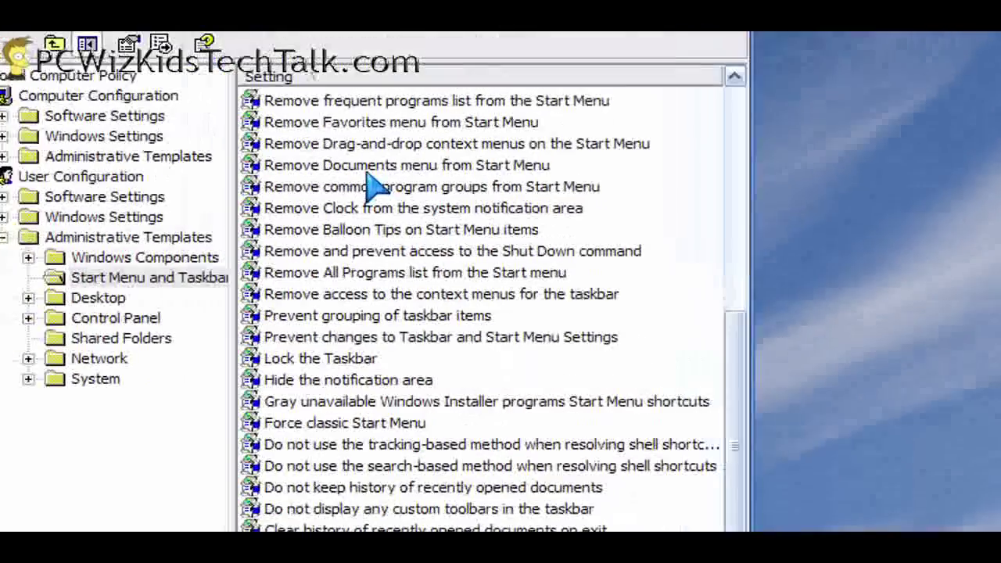